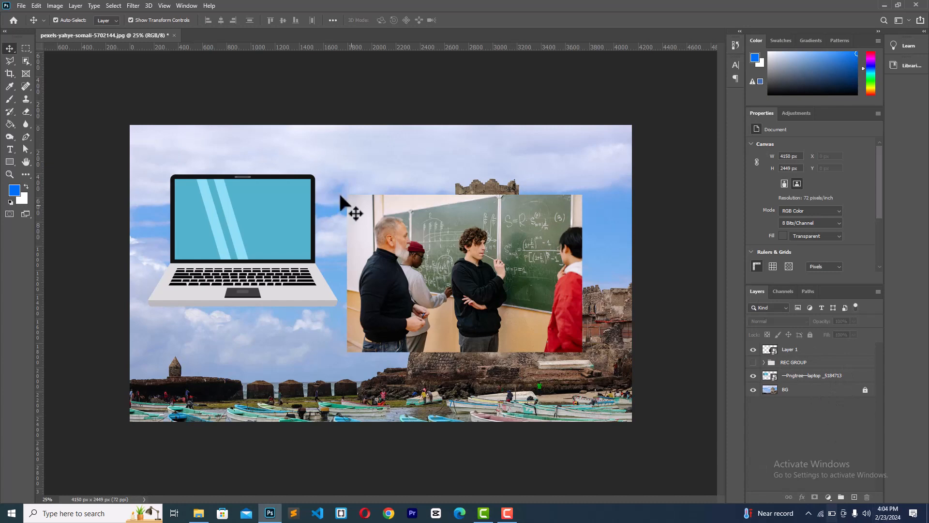
Step: Hide the Layers panel and display it again
click(185, 6)
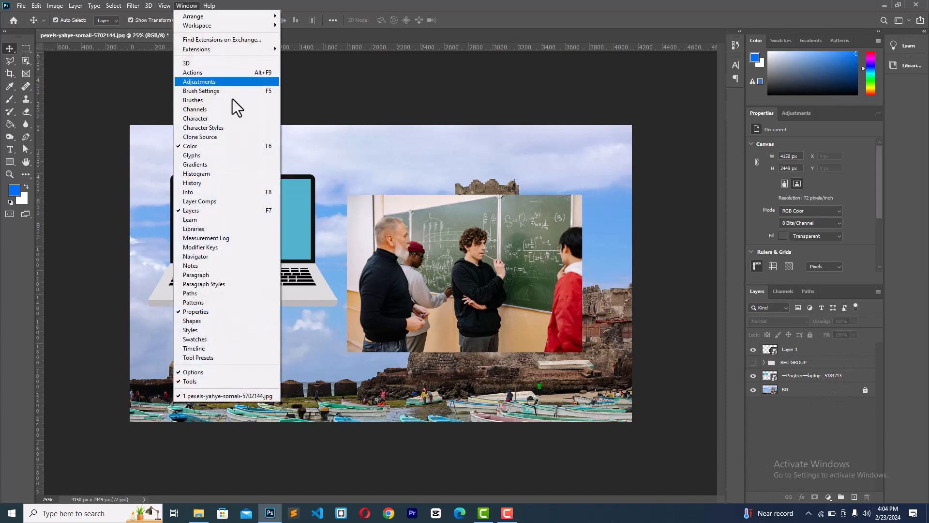
click(209, 210)
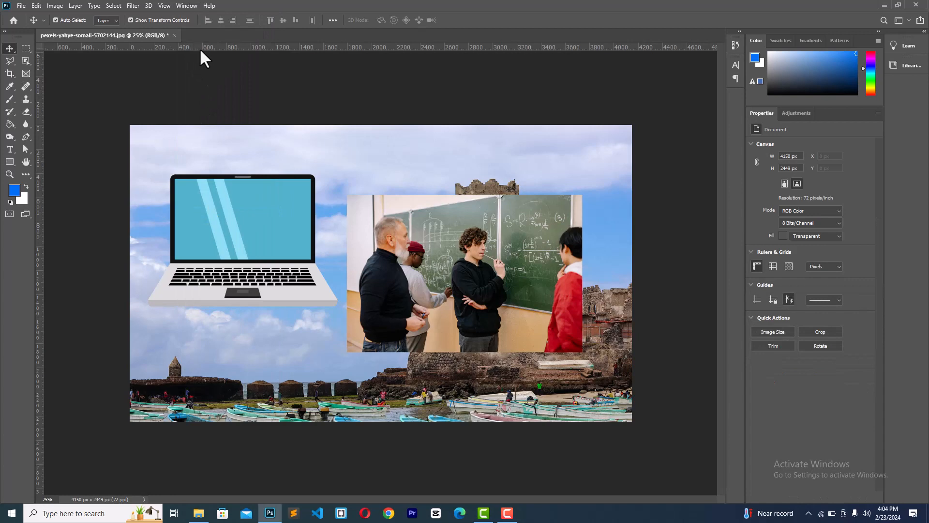
click(182, 5)
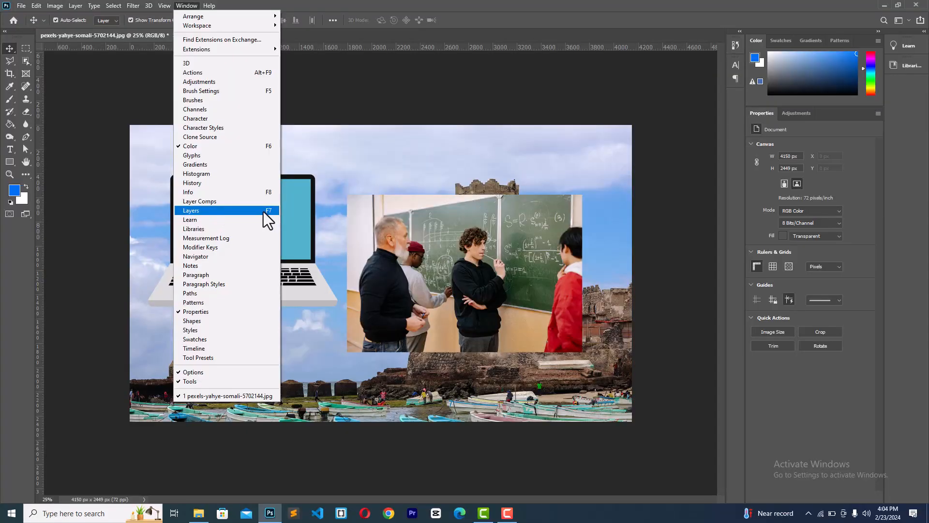
click(315, 185)
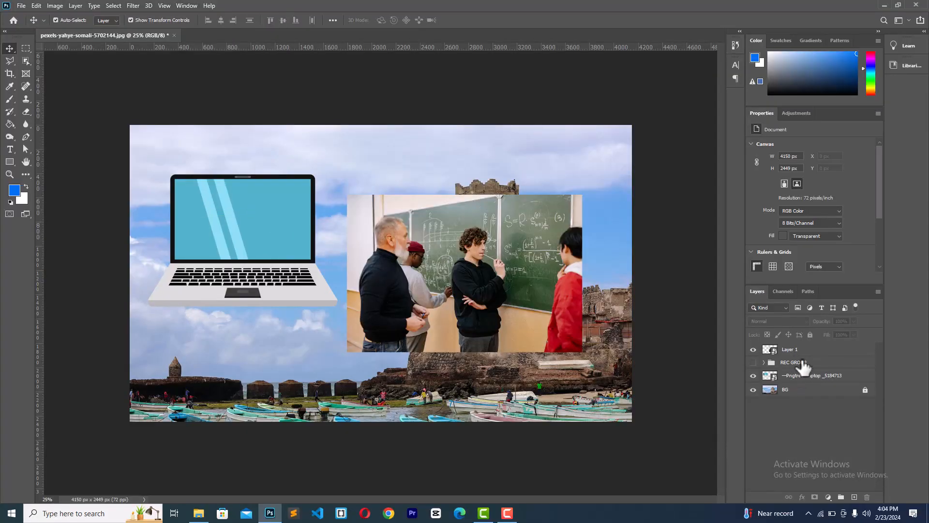
Step: Select Layer 1 and REC GROUP in turn from the layer list, and the classroom photo directly on the canvas
click(789, 351)
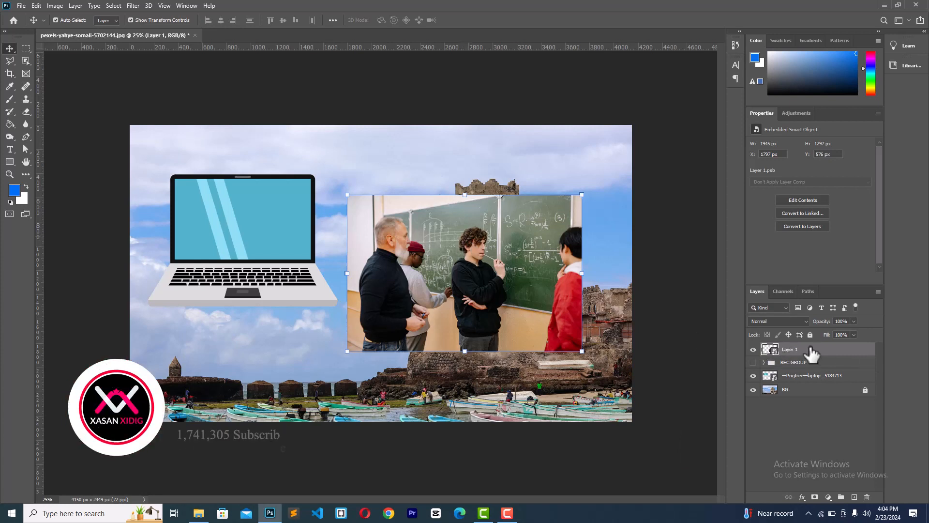
click(807, 367)
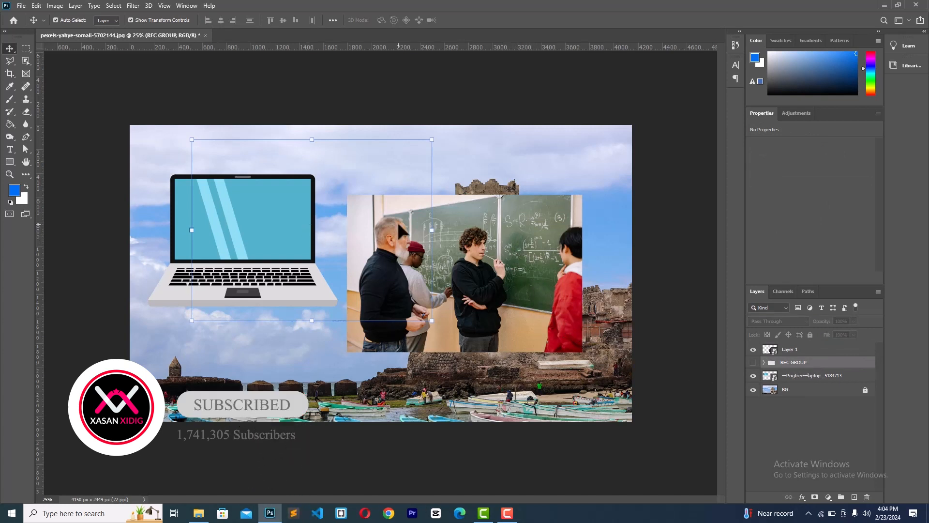
click(516, 240)
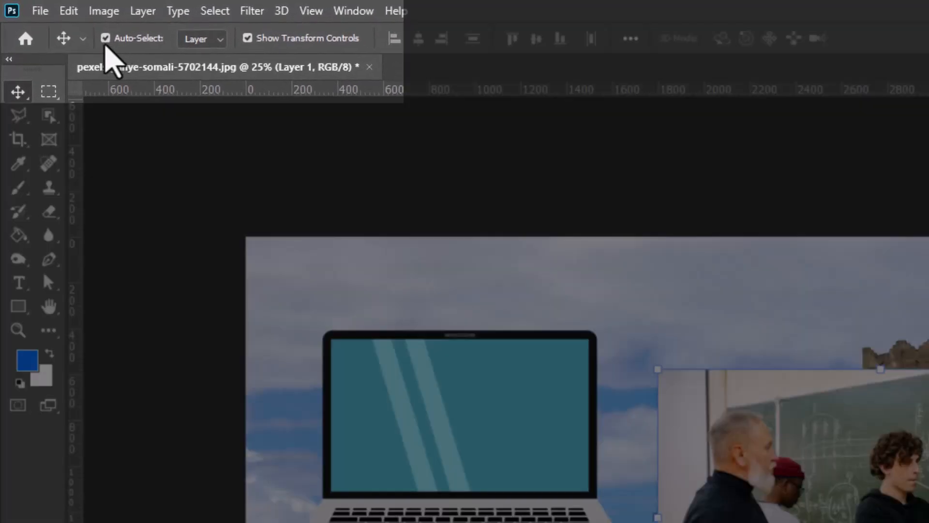
Step: Turn off Auto-Select for the Move tool and select REC GROUP from the layer list
click(104, 38)
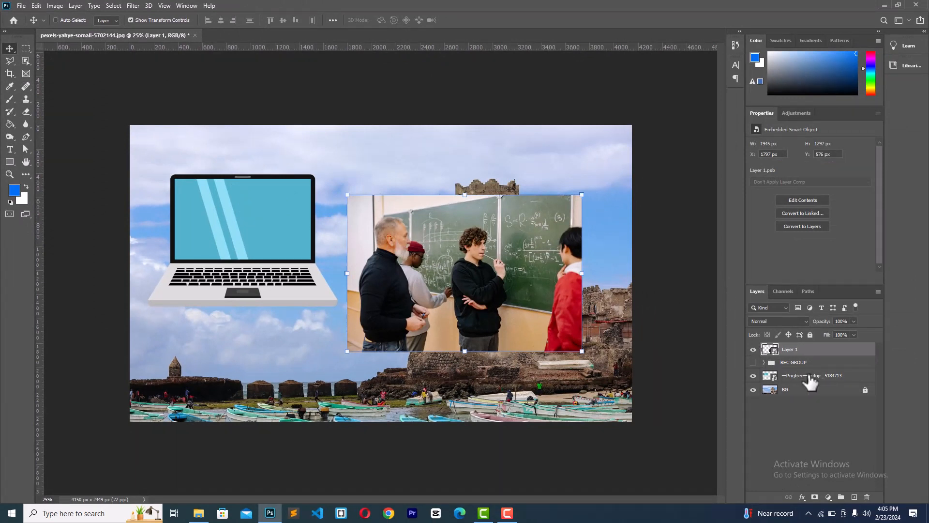
click(825, 363)
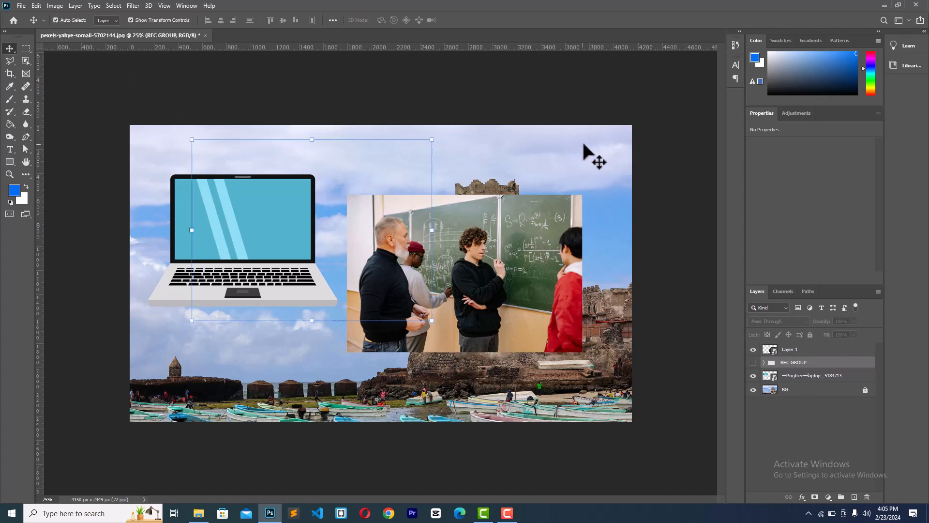
Step: Unlock the BG layer and select the background, the laptop and the classroom photo in turn on the canvas
click(553, 146)
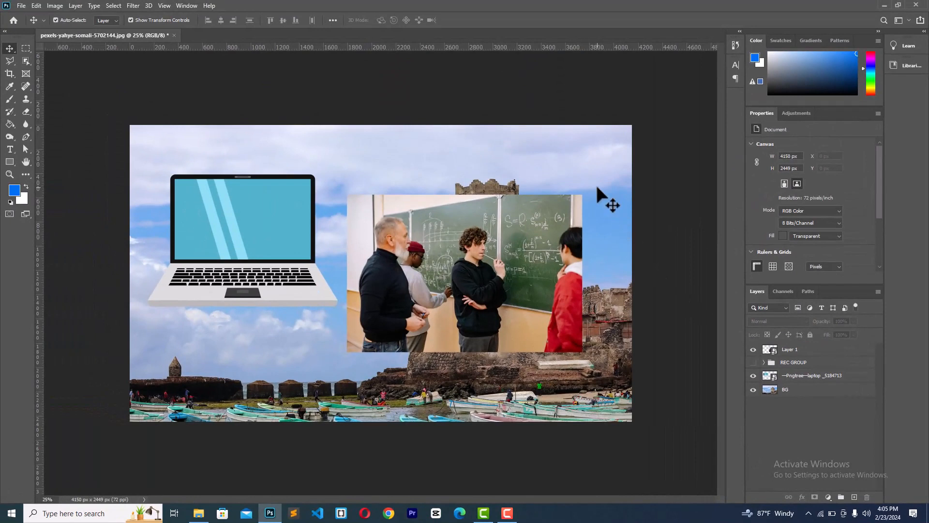
click(597, 187)
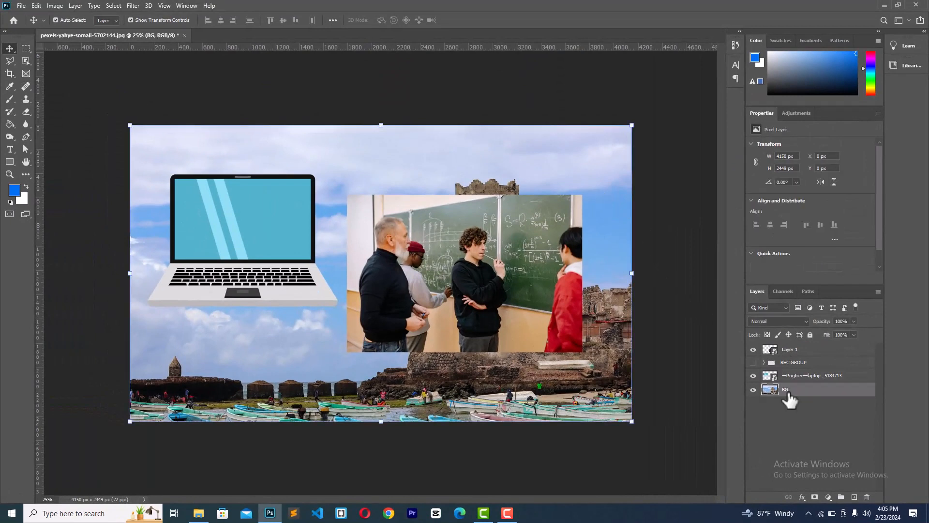
click(273, 222)
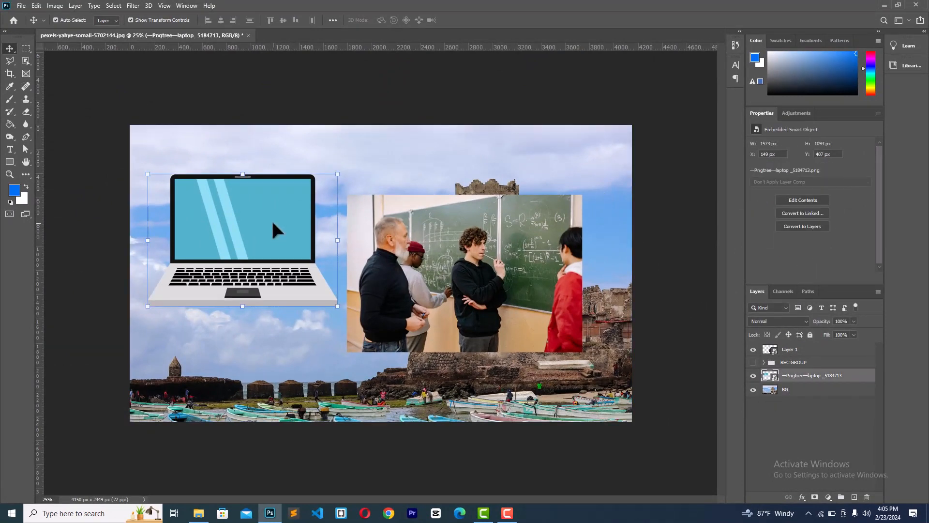
click(442, 243)
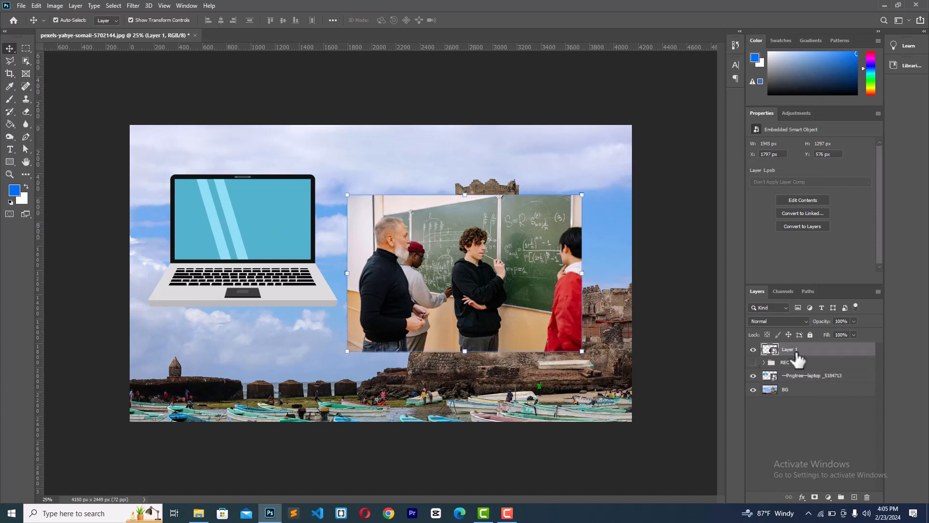
Step: Delete the hidden REC GROUP and rename the classroom photo's layer as MAN STANDING
click(808, 372)
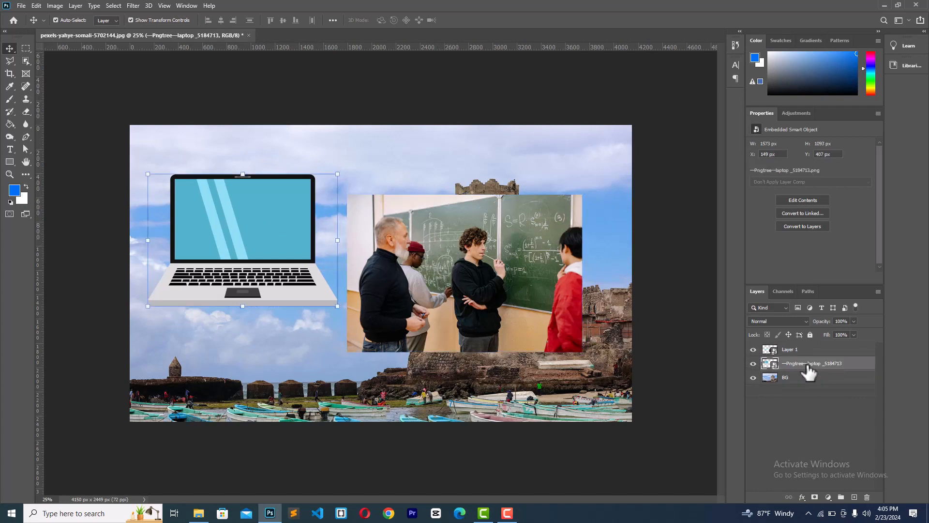
click(522, 249)
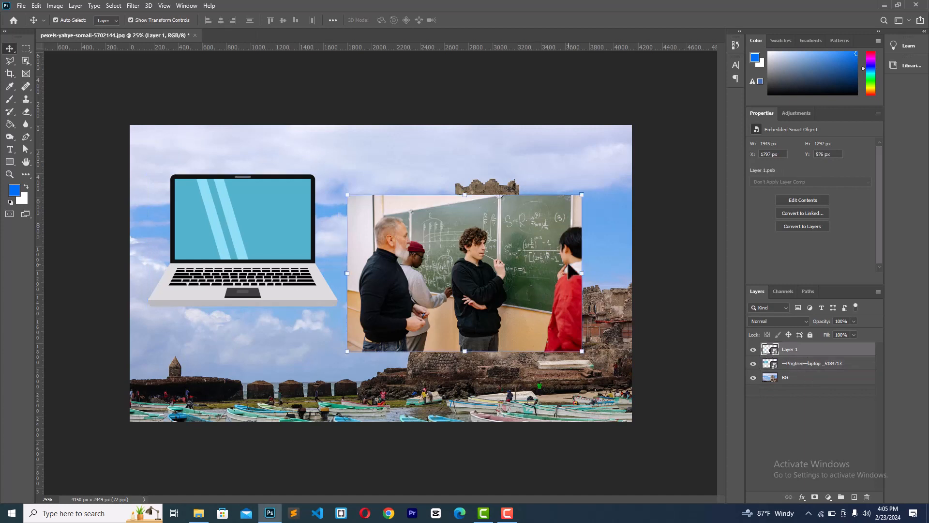
double_click(789, 349)
text(M)
text(AN STANDING)
key(Return)
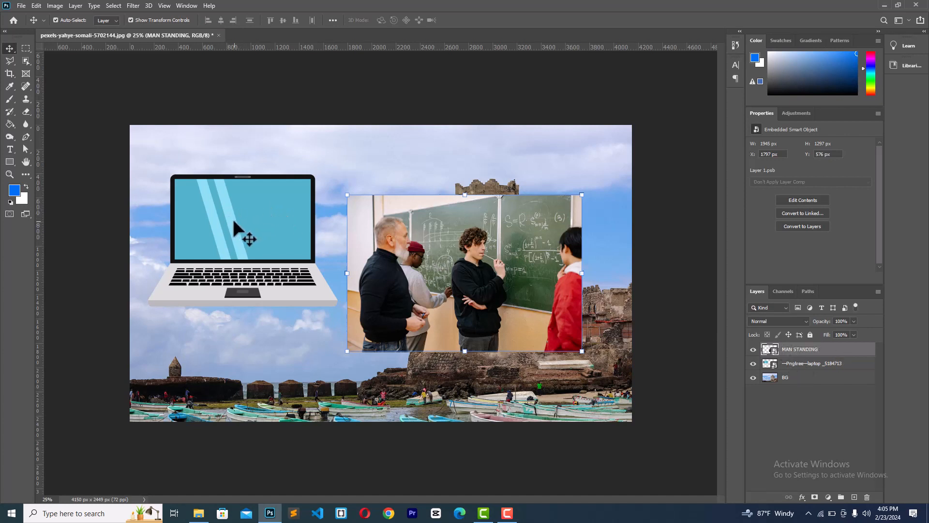
Step: Rename the laptop image's layer as LAPTOP
click(780, 364)
double_click(806, 364)
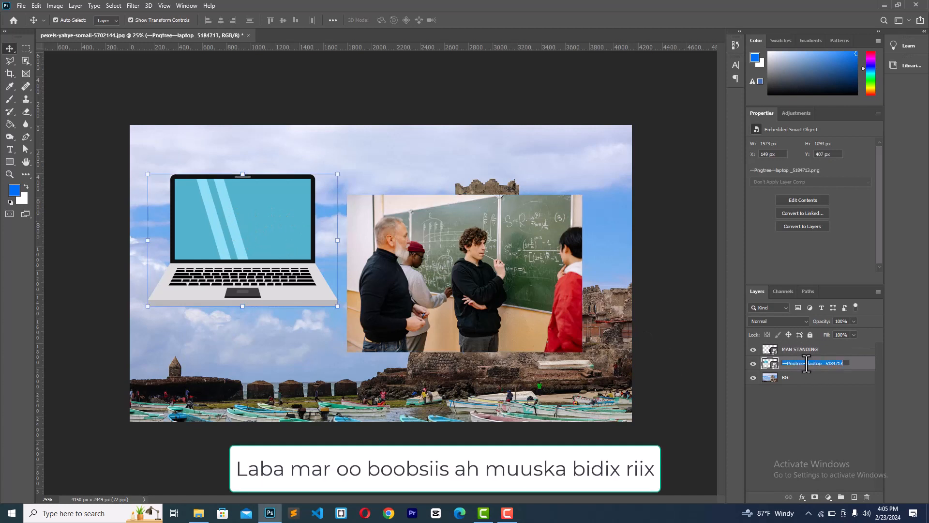
key(BackSpace)
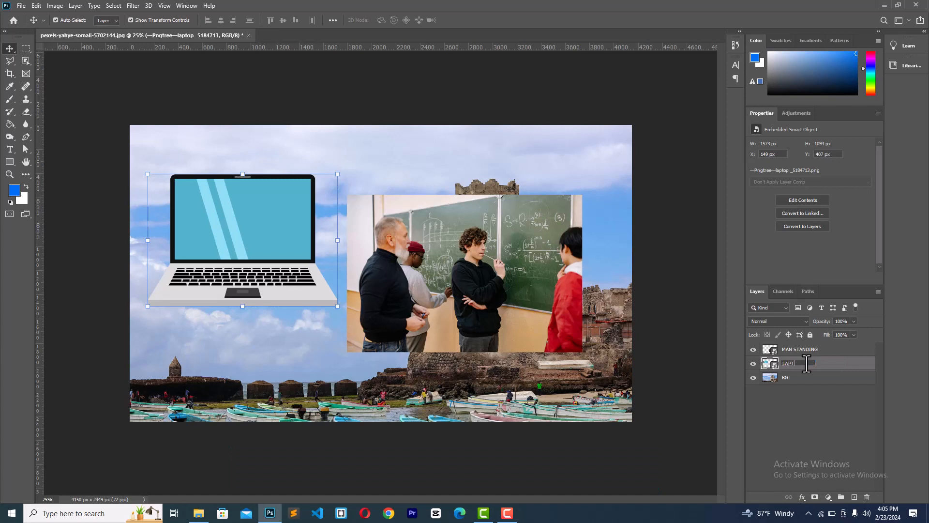
text(LAPTOP)
key(Return)
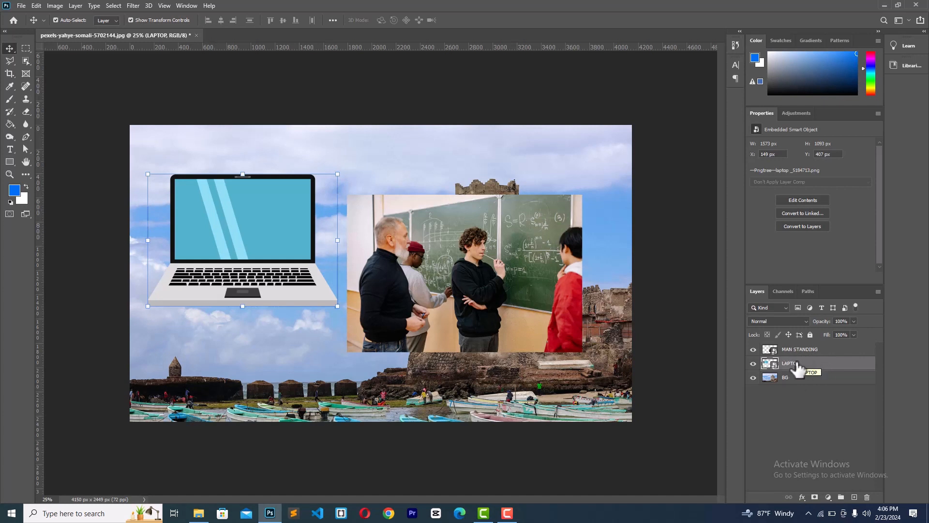
Step: Duplicate the LAPTOP layer and move the copy to the lower middle of the canvas, at about X 1592 px, Y 1327 px
drag(797, 368, 851, 465)
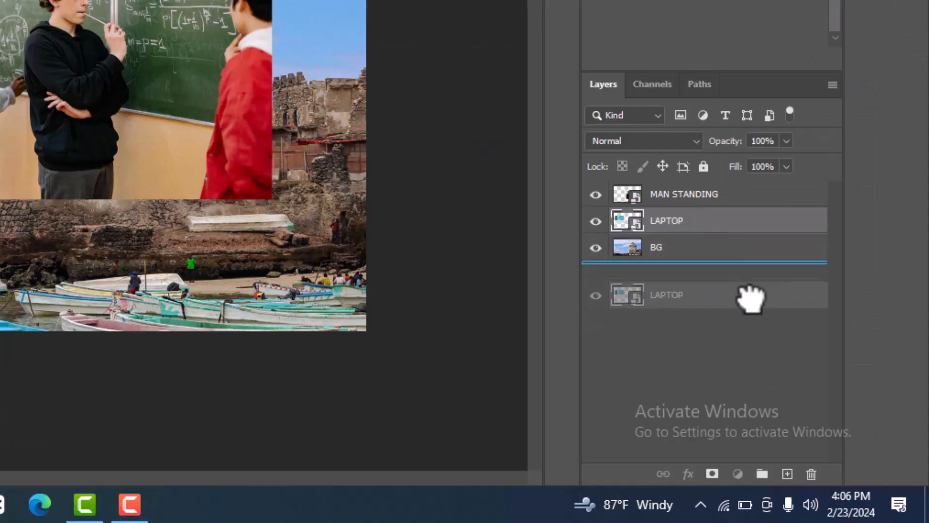
drag(783, 413, 790, 477)
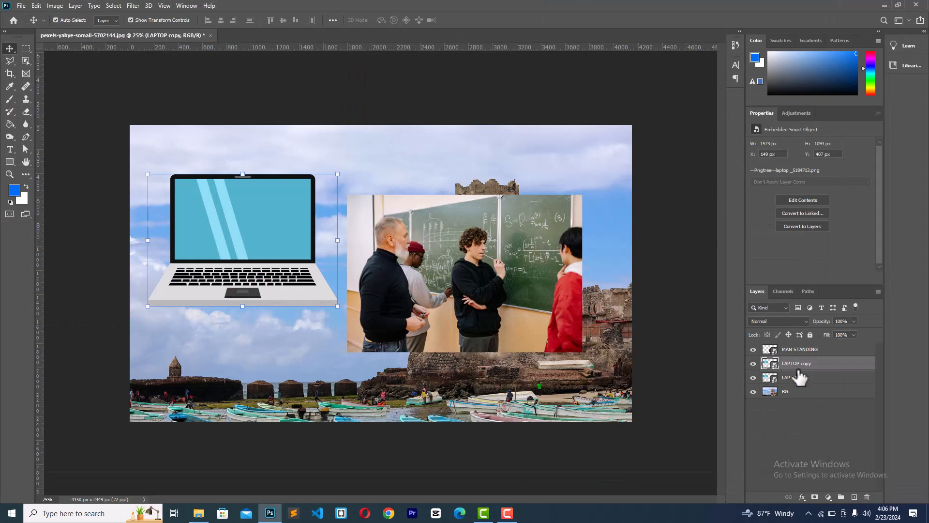
click(799, 377)
click(798, 363)
drag(242, 220, 415, 333)
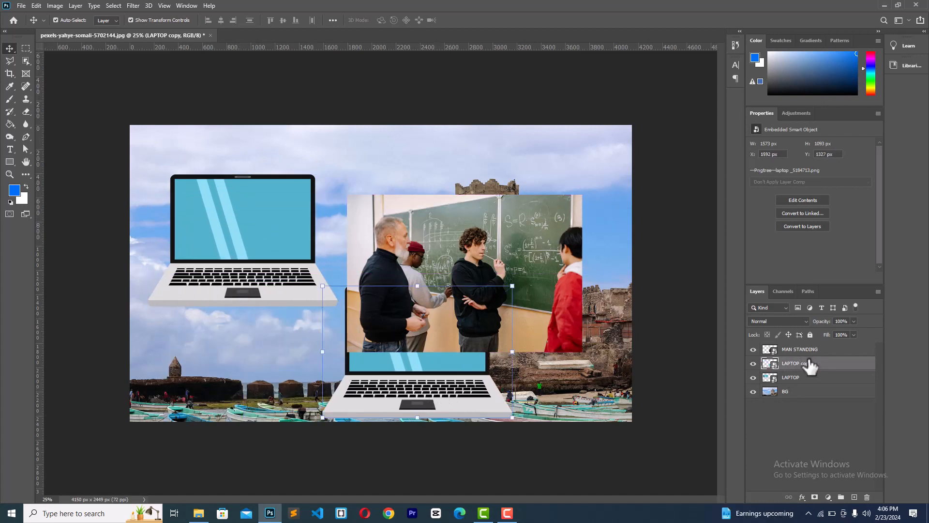
Step: Duplicate the MAN STANDING layer and move the copy to the left so it overlaps the first laptop
click(822, 350)
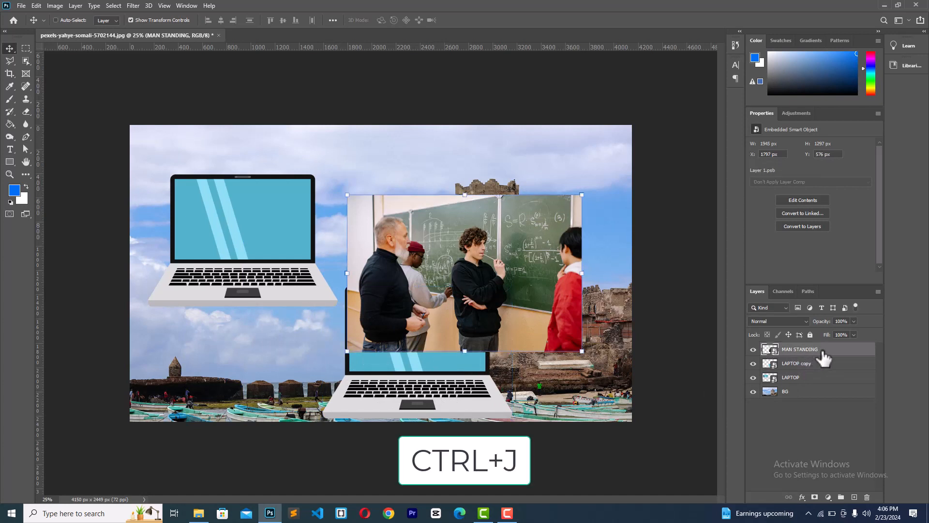
key(ctrl+j)
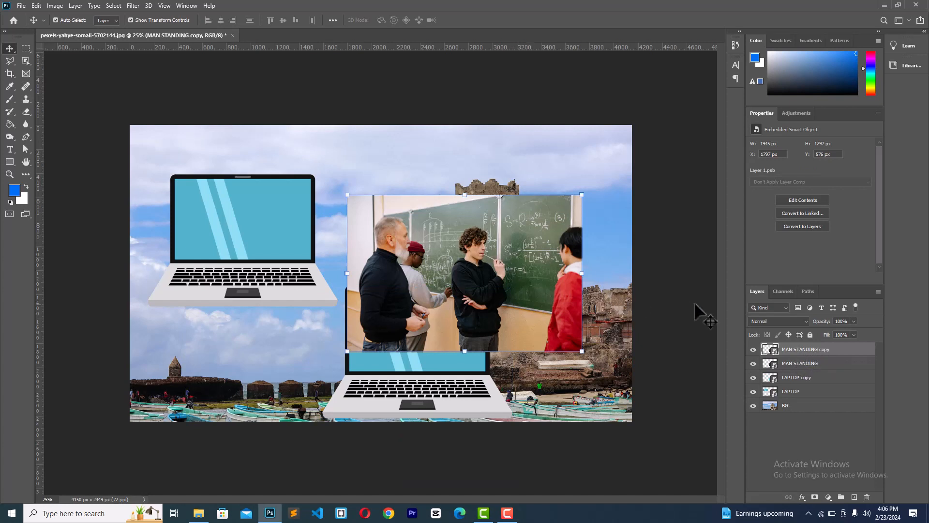
click(804, 362)
click(803, 354)
drag(466, 221, 332, 227)
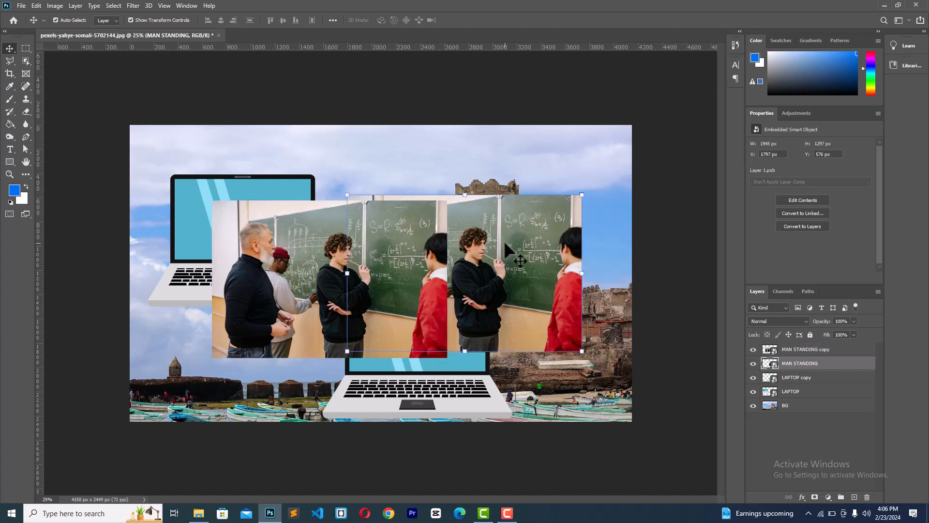
Step: Delete the original MAN STANDING layer, keeping its copy
key(Delete)
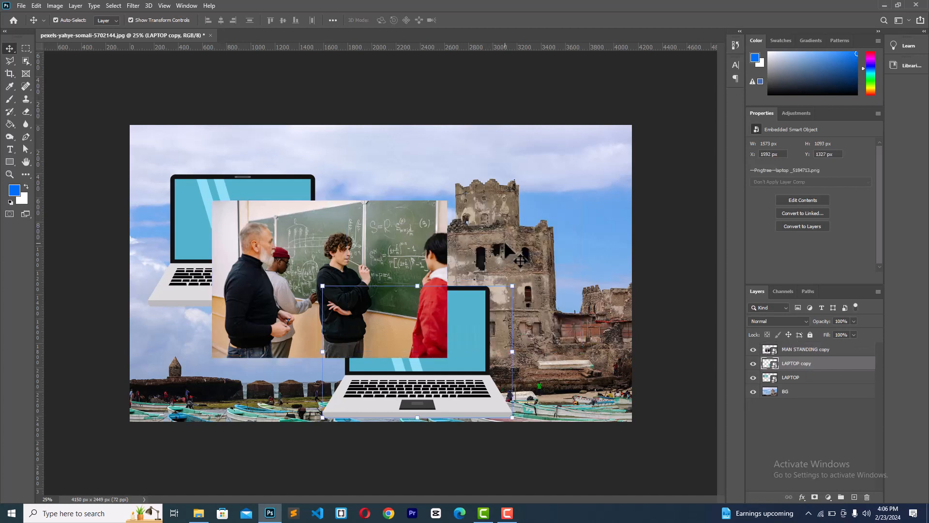
Step: Draw a blue rectangle of about 1041 × 840 px and move it over the tower, to about X 2879 px, Y 163 px
click(10, 161)
drag(478, 165, 541, 215)
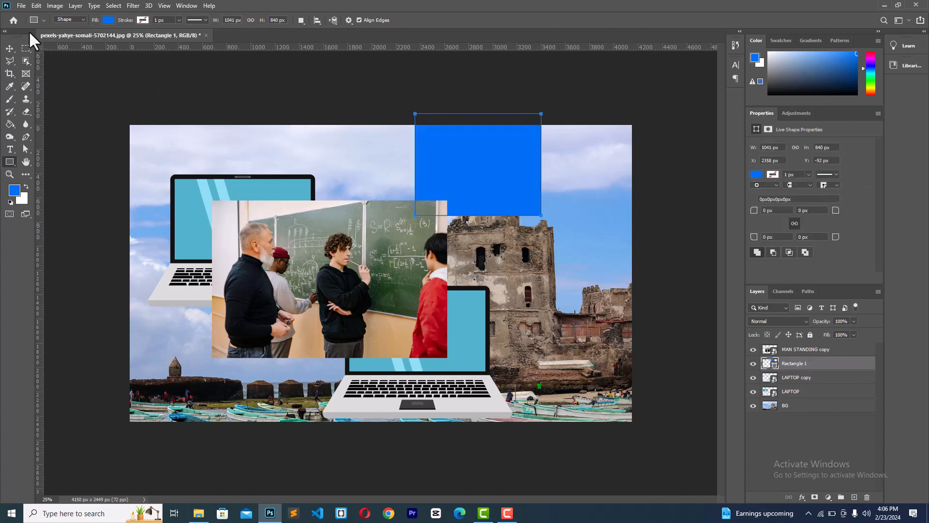
click(9, 47)
drag(489, 170, 542, 207)
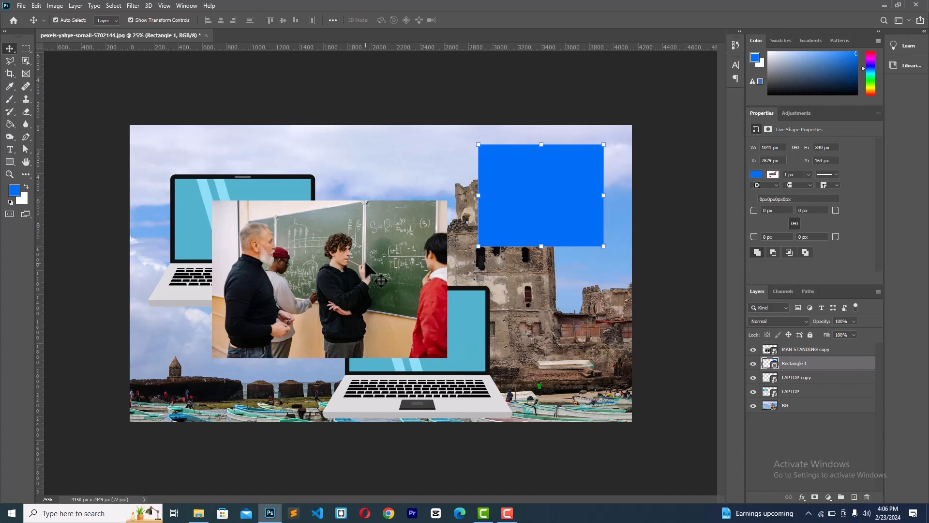
Step: Move the LAPTOP layer up the stack and leave it directly below the MAN STANDING copy layer
click(815, 391)
drag(817, 398, 807, 346)
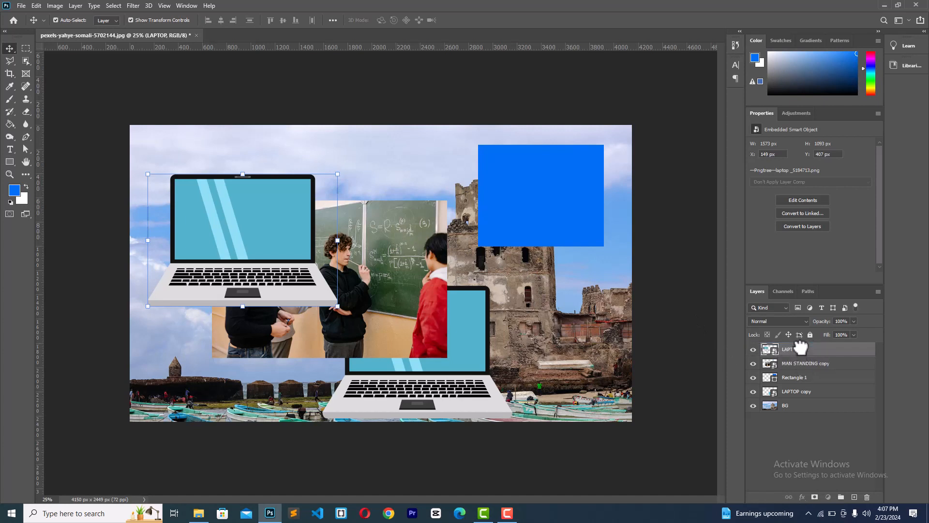
key(ctrl+z)
Step: Move the blue rectangle to about X 1202 px, Y 315 px, overlapping the classroom photo, and send its layer backward beneath BG
drag(537, 217, 325, 231)
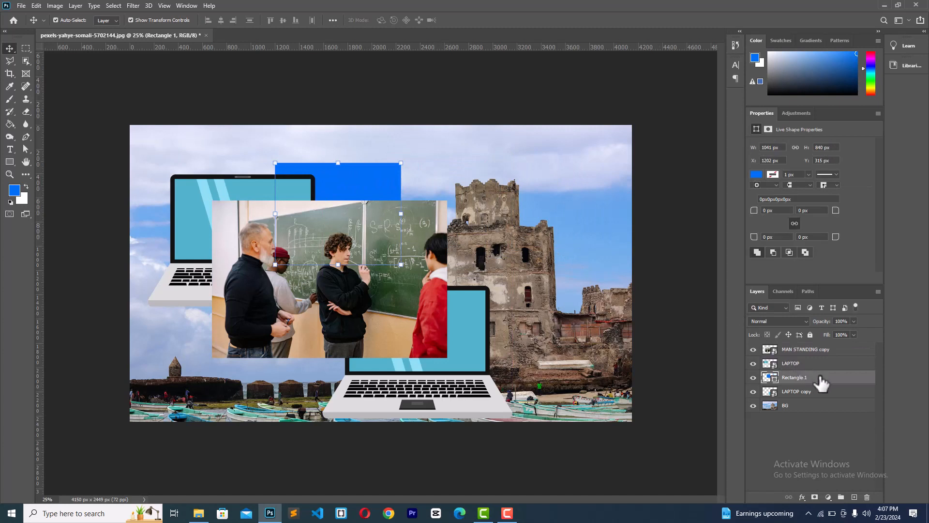
mouse_move(821, 382)
mouse_down()
mouse_move(804, 348)
mouse_move(818, 385)
mouse_up()
key(ctrl+bracketleft)
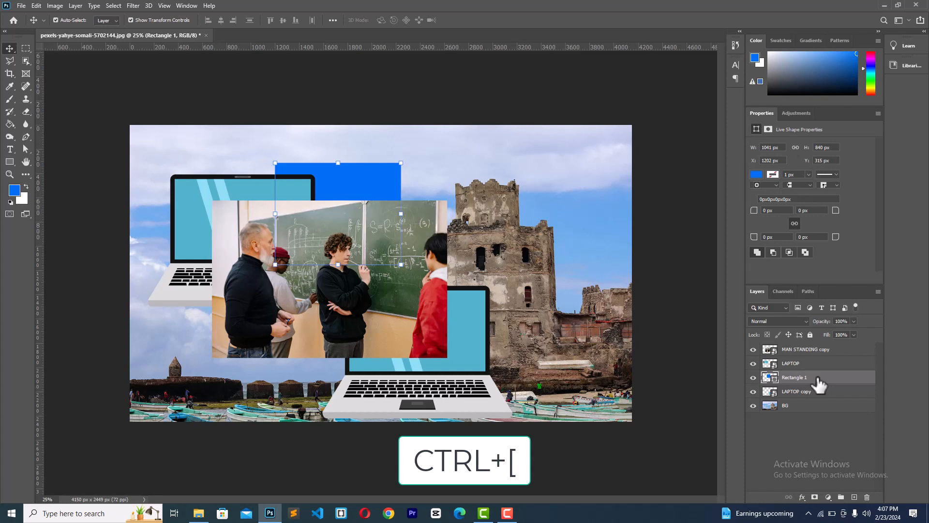
key(ctrl+bracketleft)
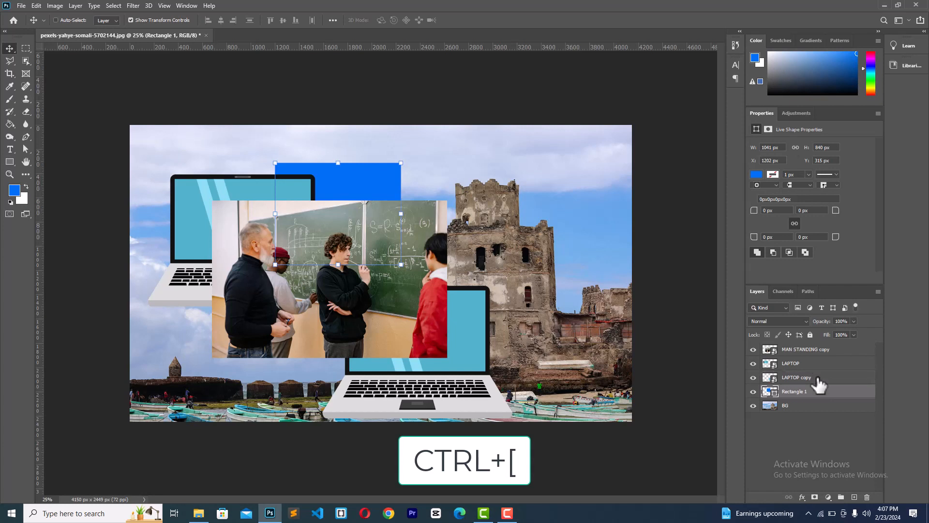
key(ctrl+bracketleft)
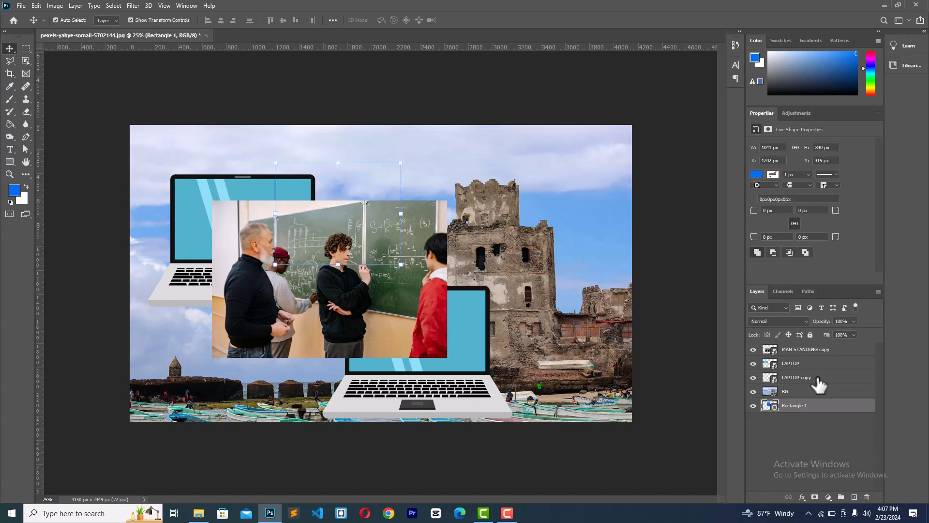
Step: Bring the blue rectangle's layer forward to the top of the layer stack
key(ctrl+bracketright)
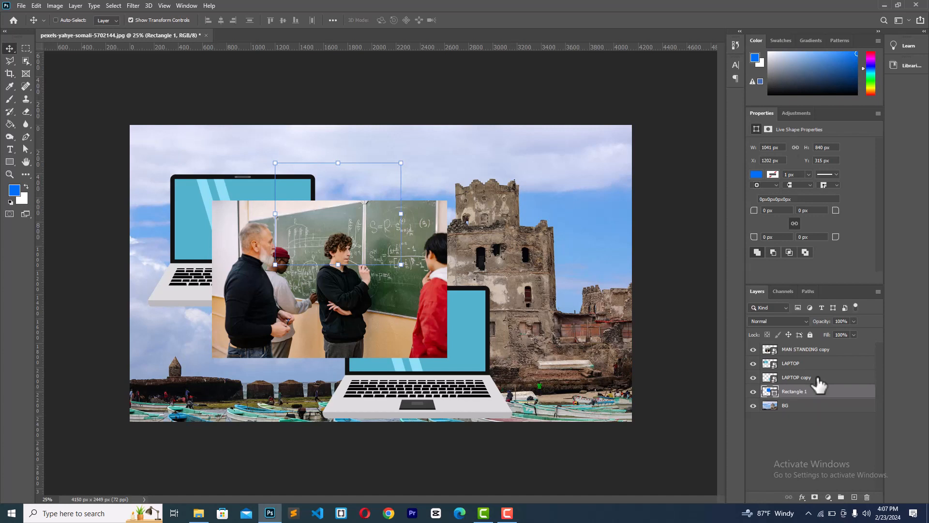
key(ctrl+bracketright)
key(ctrl+bracketright)
key(ctrl+bracketright)
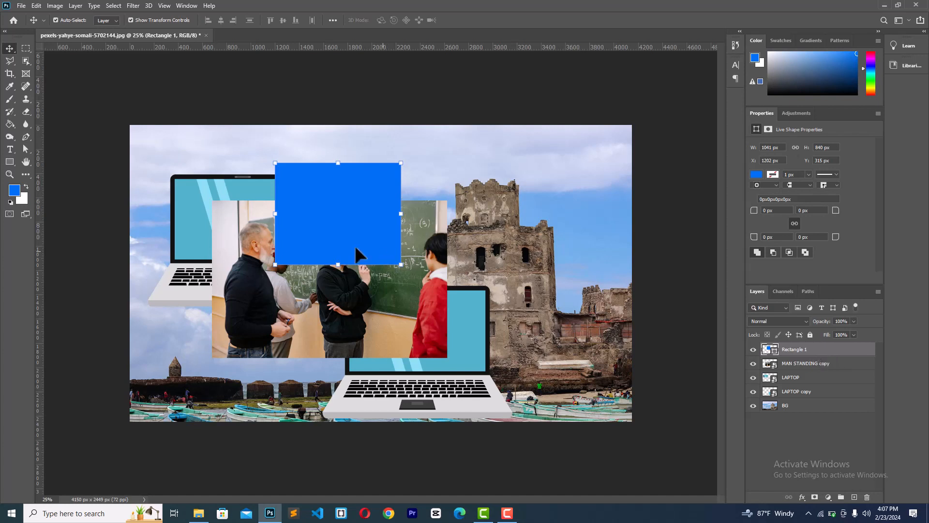
Step: Hide the blue rectangle's layer and the MAN STANDING copy layer, and make both visible again
click(392, 313)
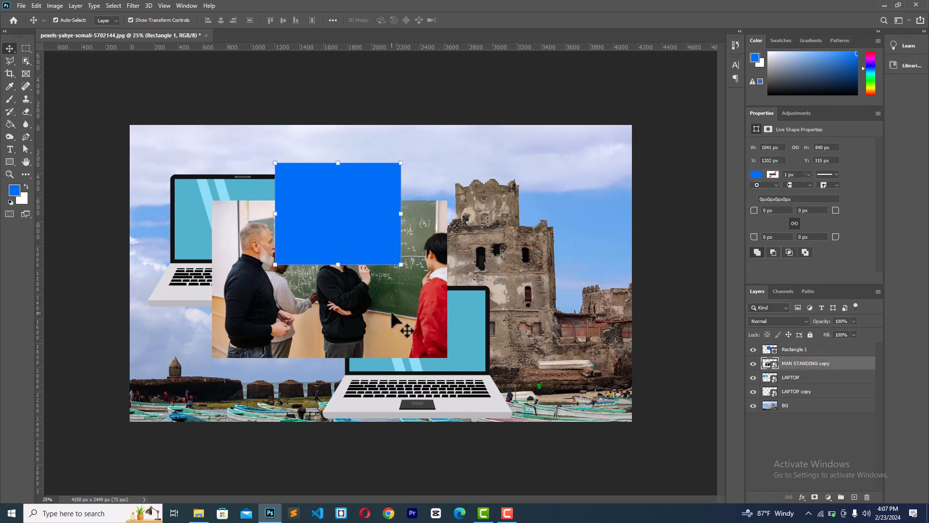
click(319, 173)
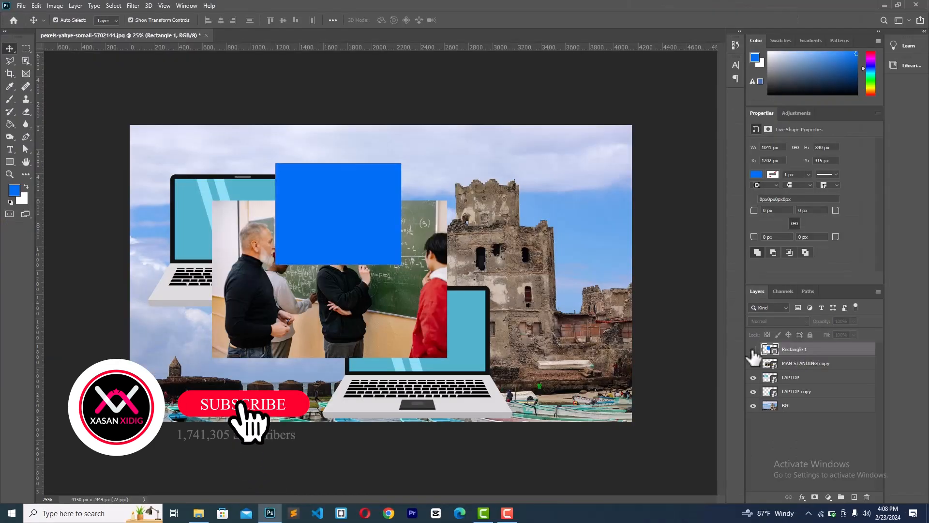
click(670, 268)
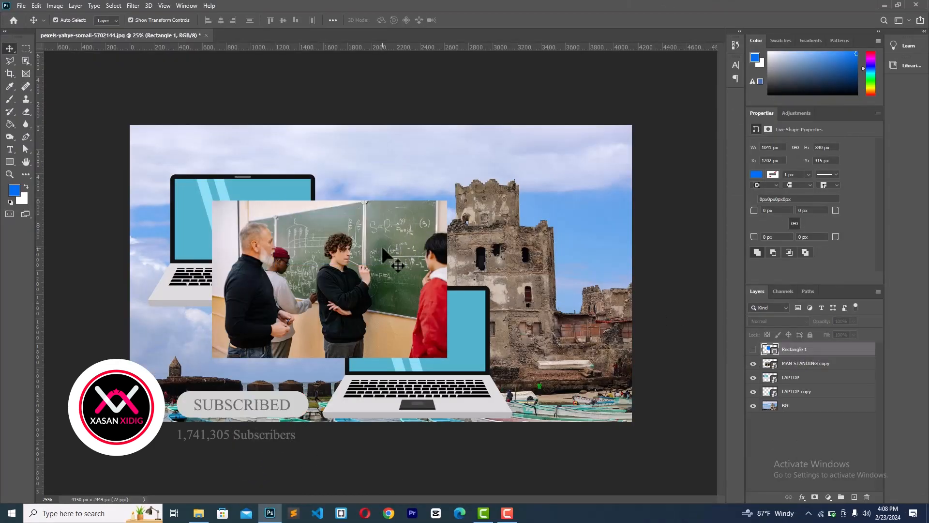
click(753, 363)
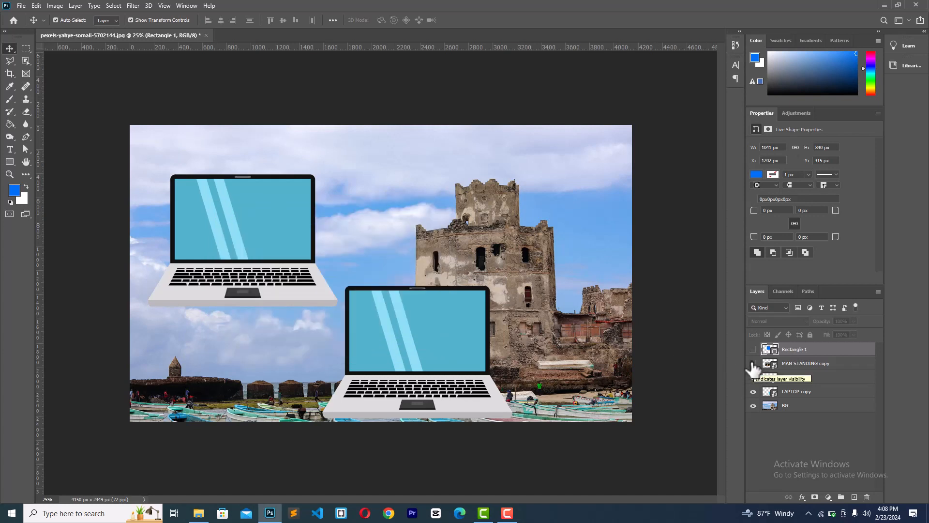
click(754, 363)
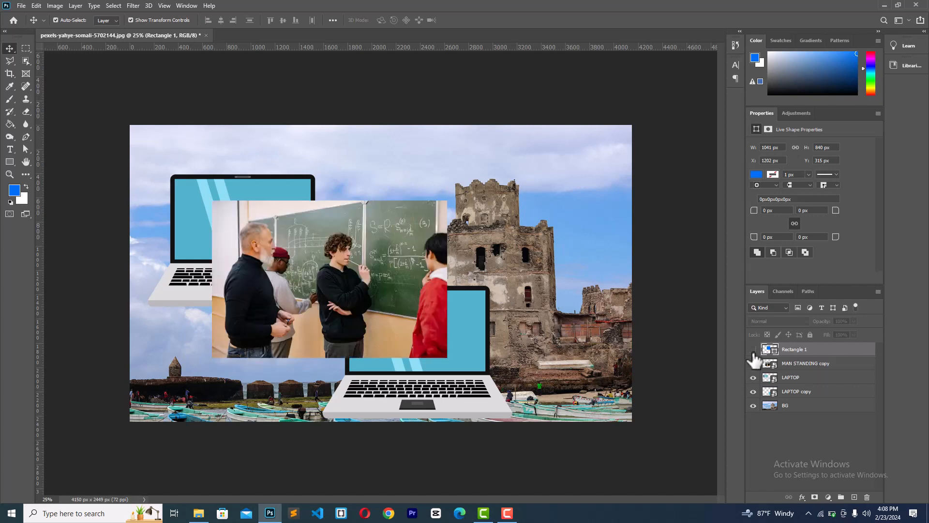
click(753, 350)
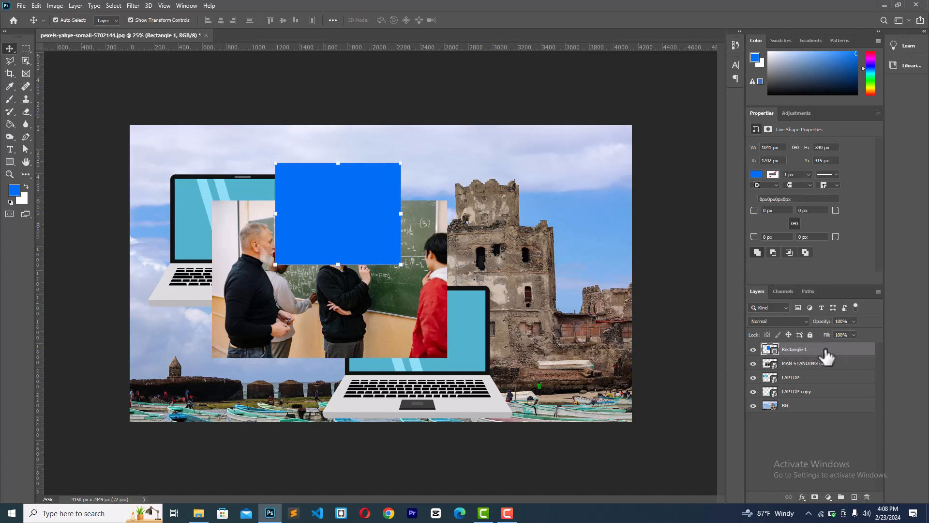
Step: Delete the blue rectangle's layer from the top of the layer stack
click(801, 367)
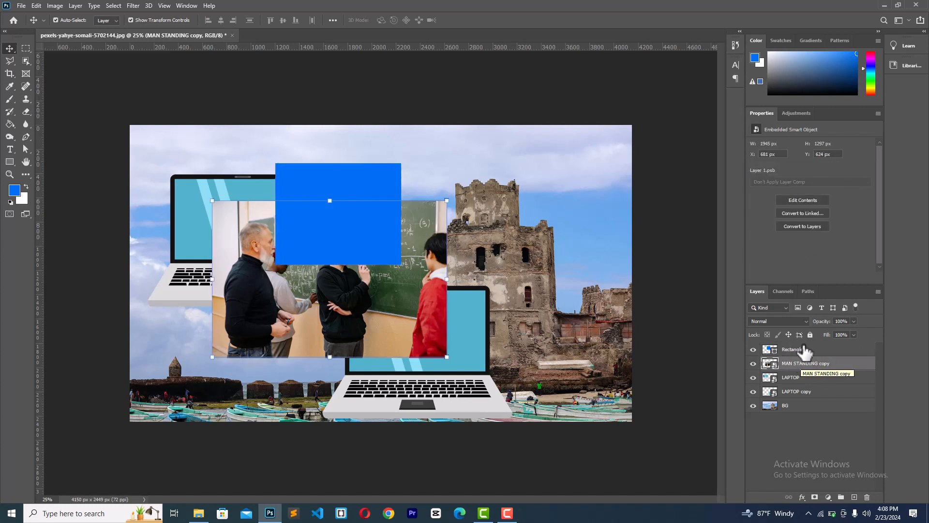
click(803, 353)
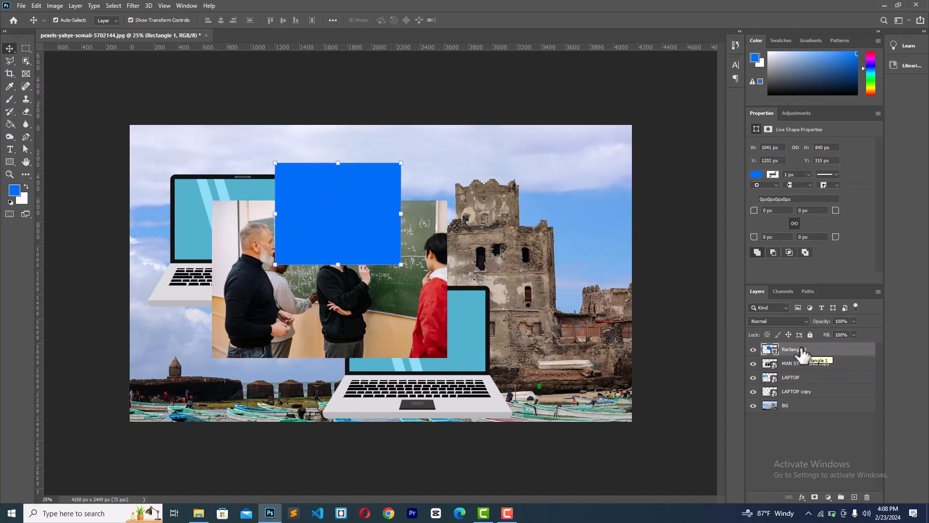
key(Delete)
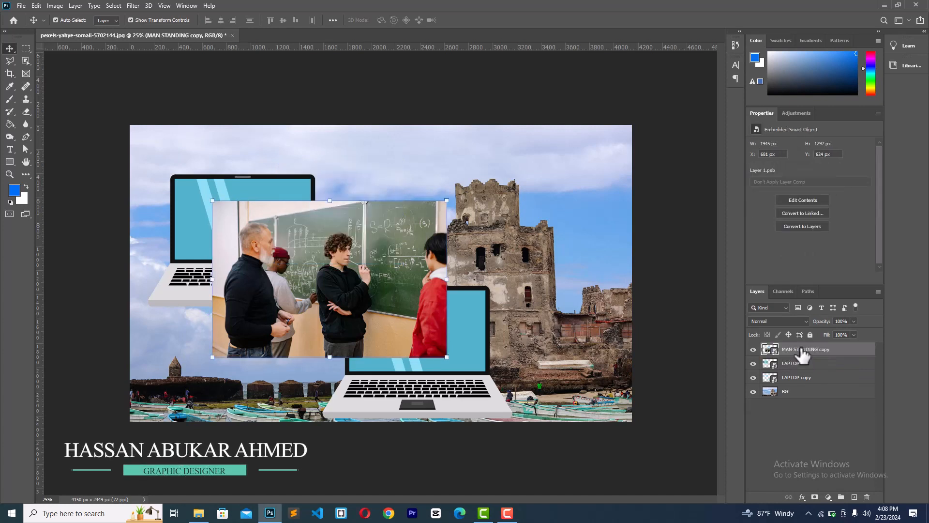
Step: Delete the LAPTOP copy layer and leave no layer selected
click(475, 335)
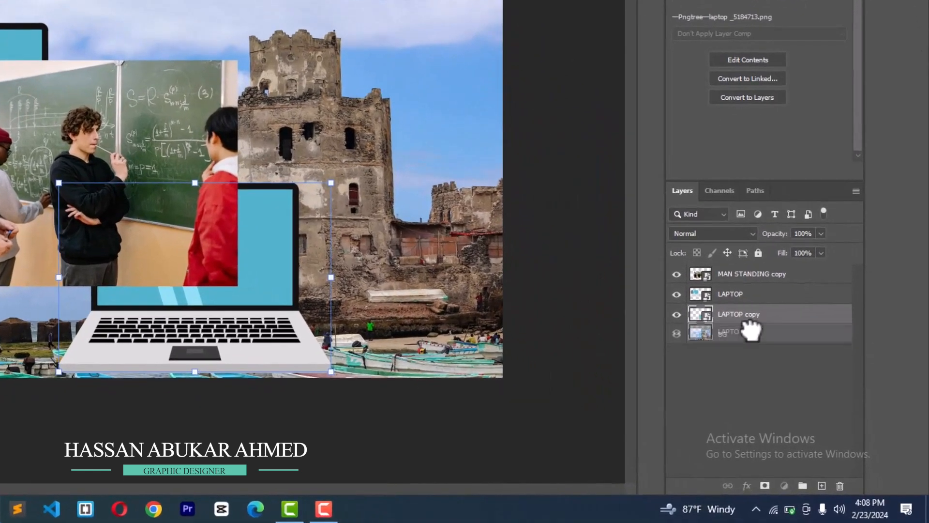
drag(803, 381, 866, 495)
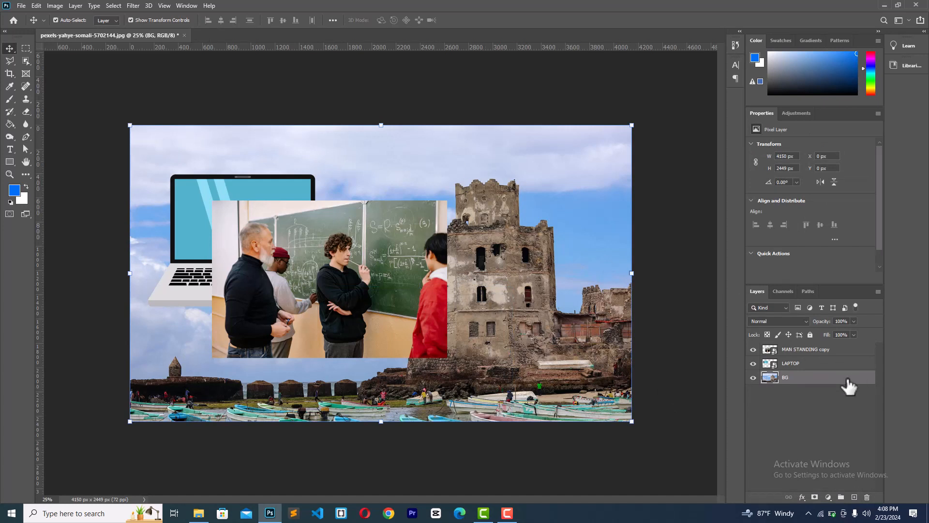
click(787, 393)
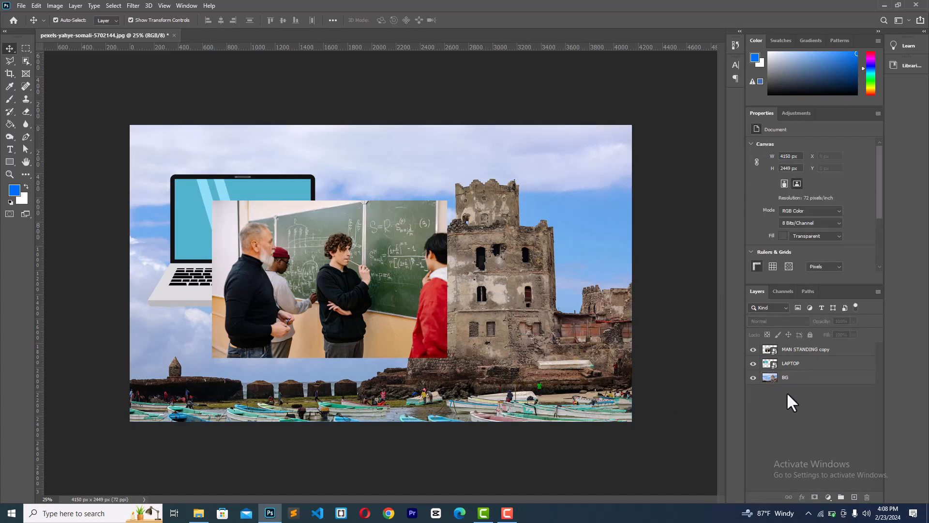
Step: Put the MAN STANDING copy and LAPTOP layers together into a new layer group
click(798, 364)
click(800, 351)
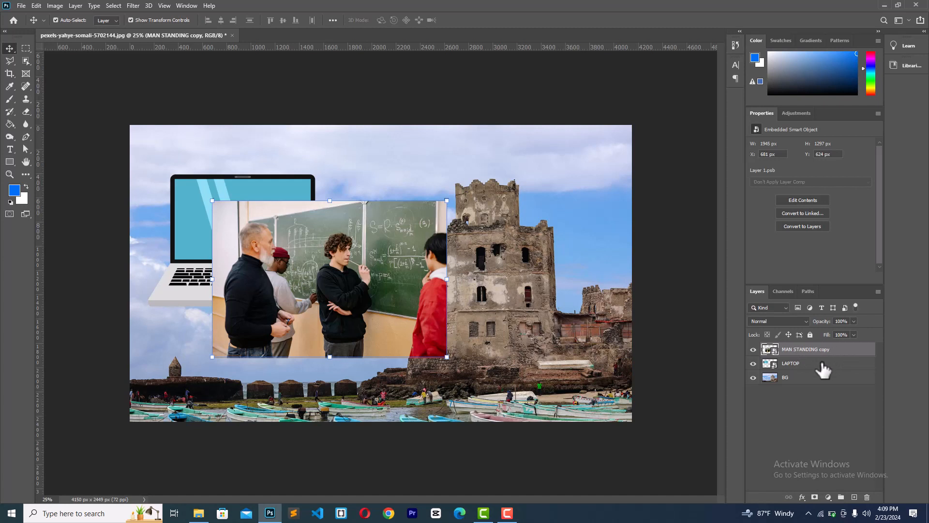
shift+click(820, 362)
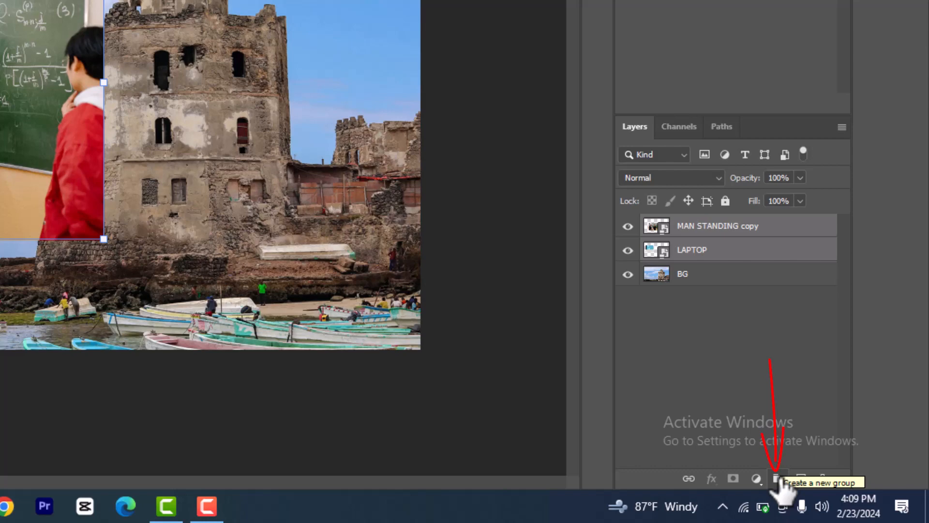
click(776, 479)
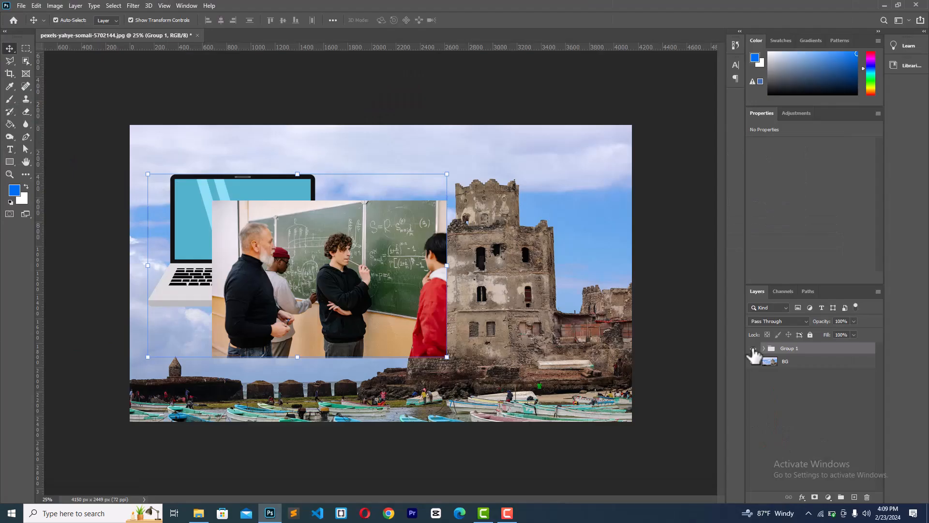
Step: Hide and show the new layer group once, and rename the group GURUUB
click(753, 349)
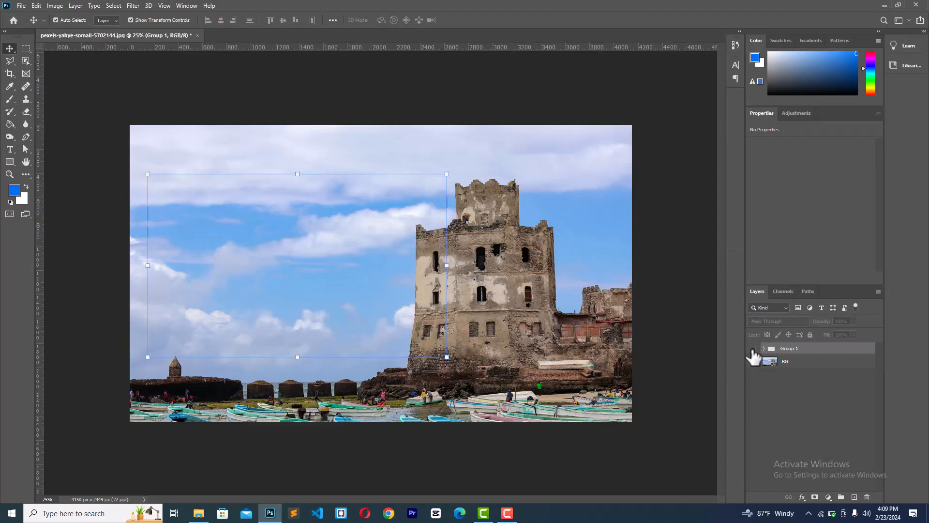
click(753, 349)
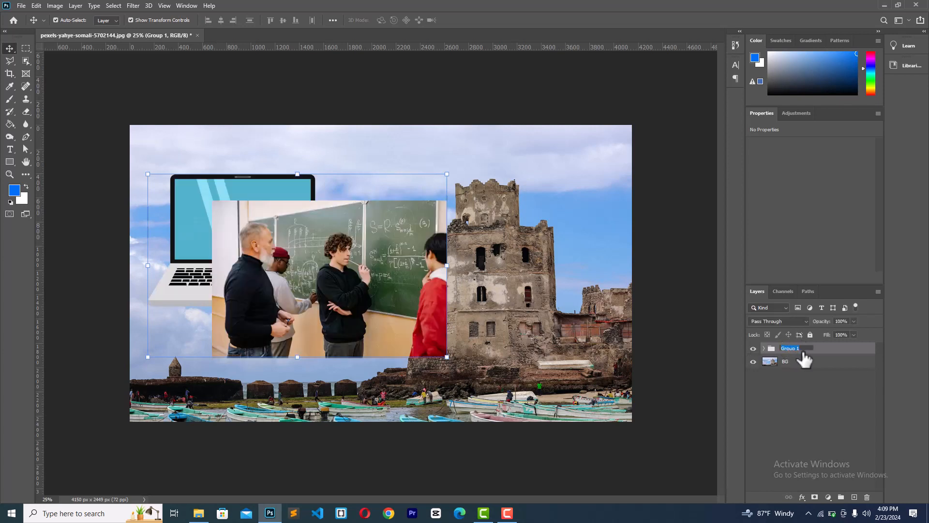
double_click(788, 348)
text(GURUUB)
key(Return)
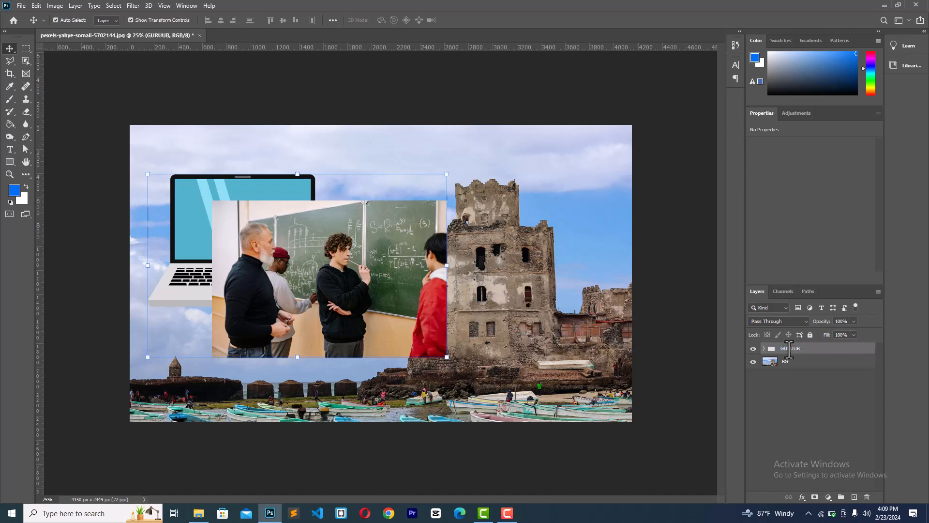